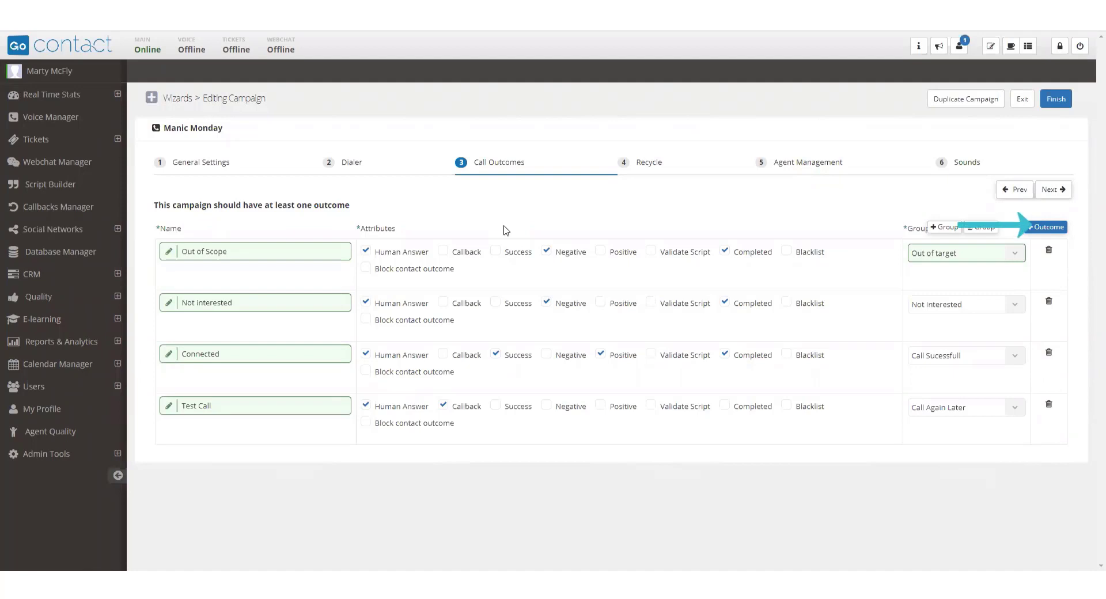
# - Add a call outcome named "Test Criteria" and enable its Blacklist attribute
pyautogui.click(1038, 232)
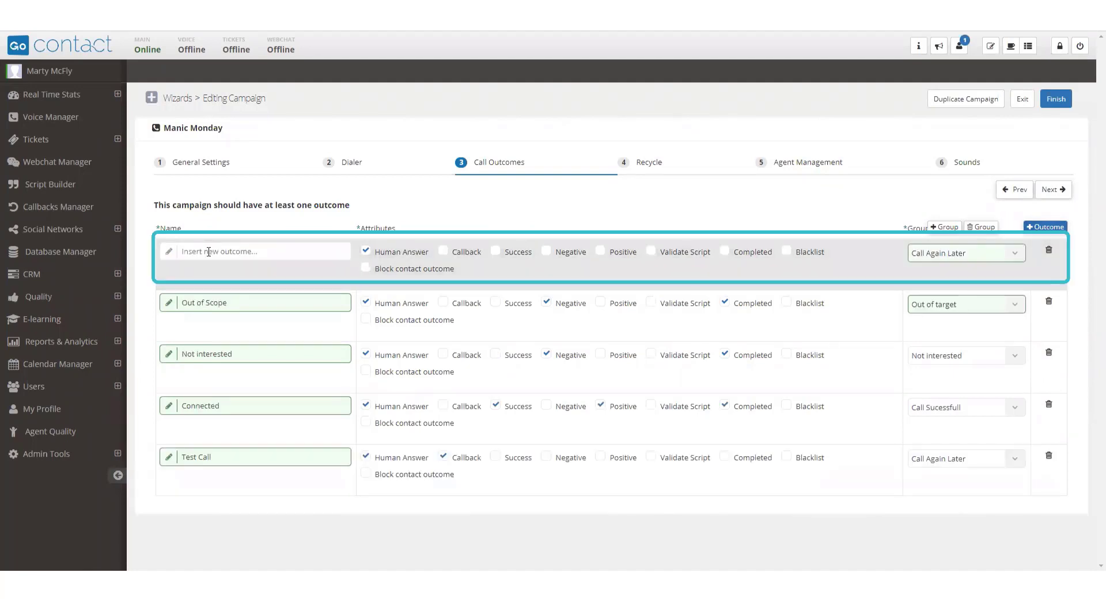
pyautogui.write('Test Criteria')
pyautogui.click(788, 257)
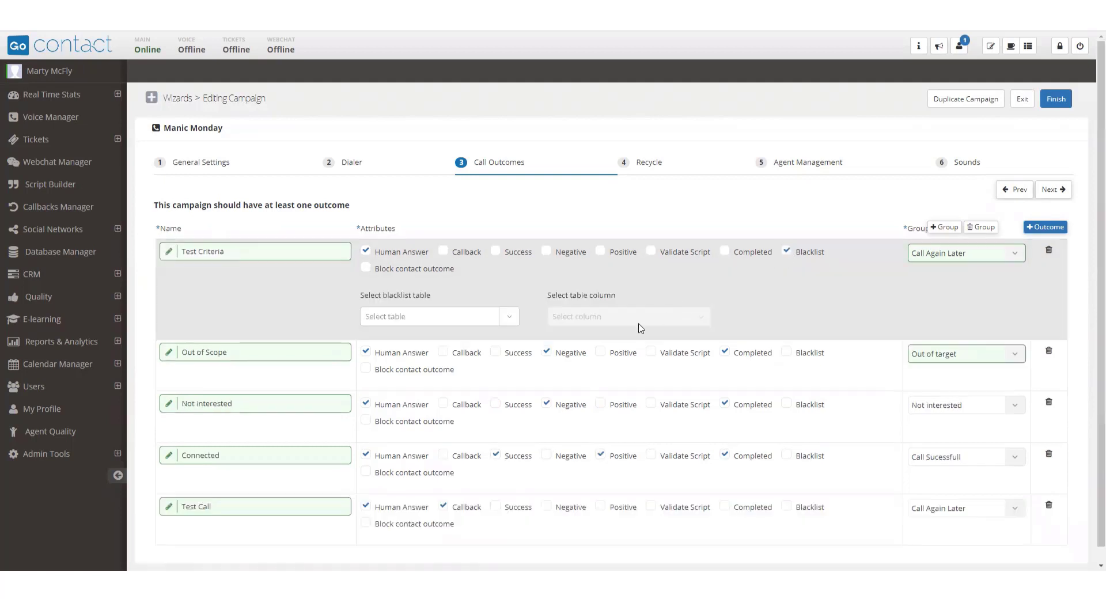
# - Set the Test Criteria outcome's blacklist table to blacklistnumbers and its table column to phonenumber
pyautogui.click(513, 329)
pyautogui.click(397, 388)
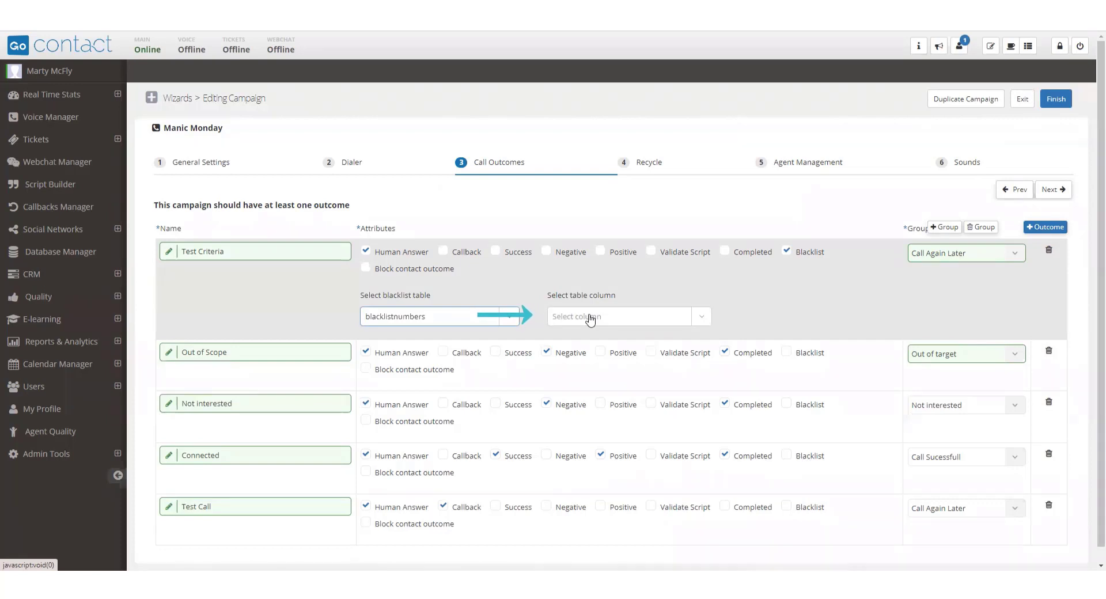
pyautogui.click(590, 321)
pyautogui.click(592, 387)
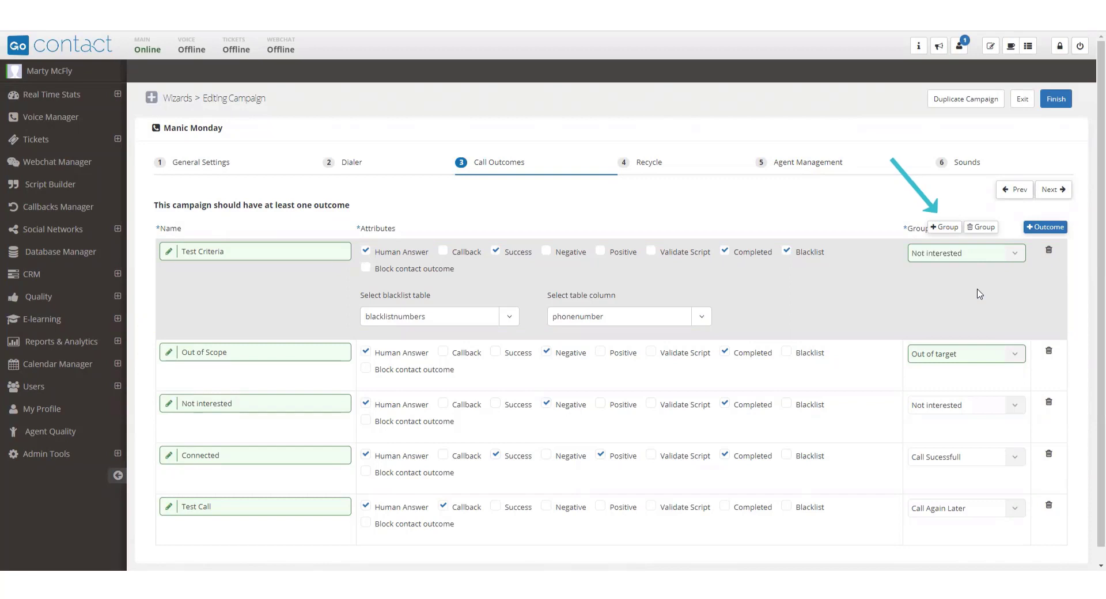
# - Examine the forms for adding and deleting outcome groups, including the list of groups that can be deleted, without changing anything
pyautogui.click(943, 229)
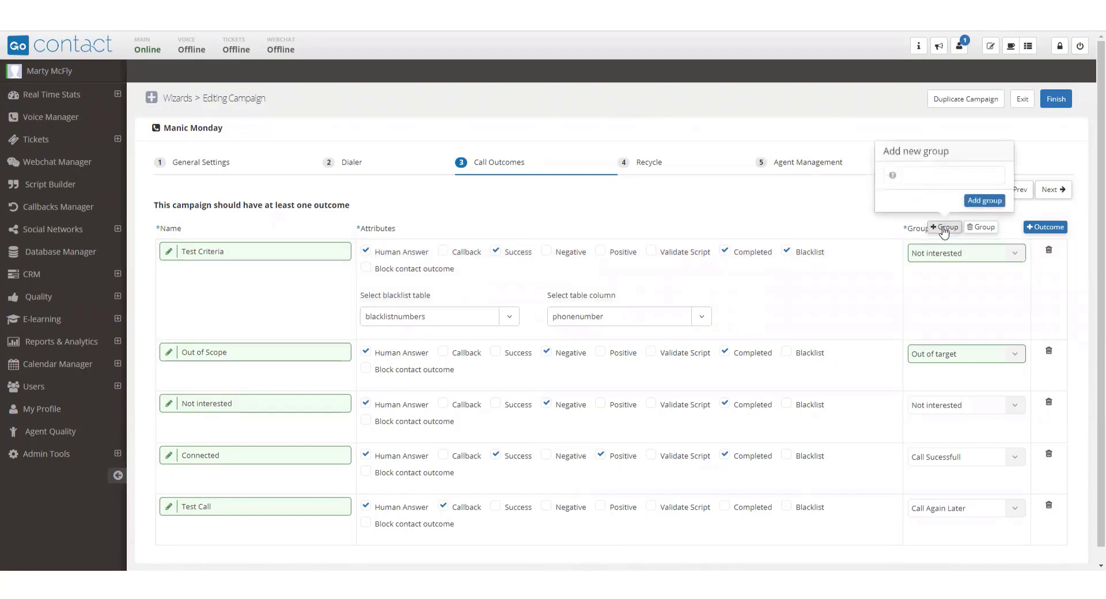
pyautogui.click(982, 229)
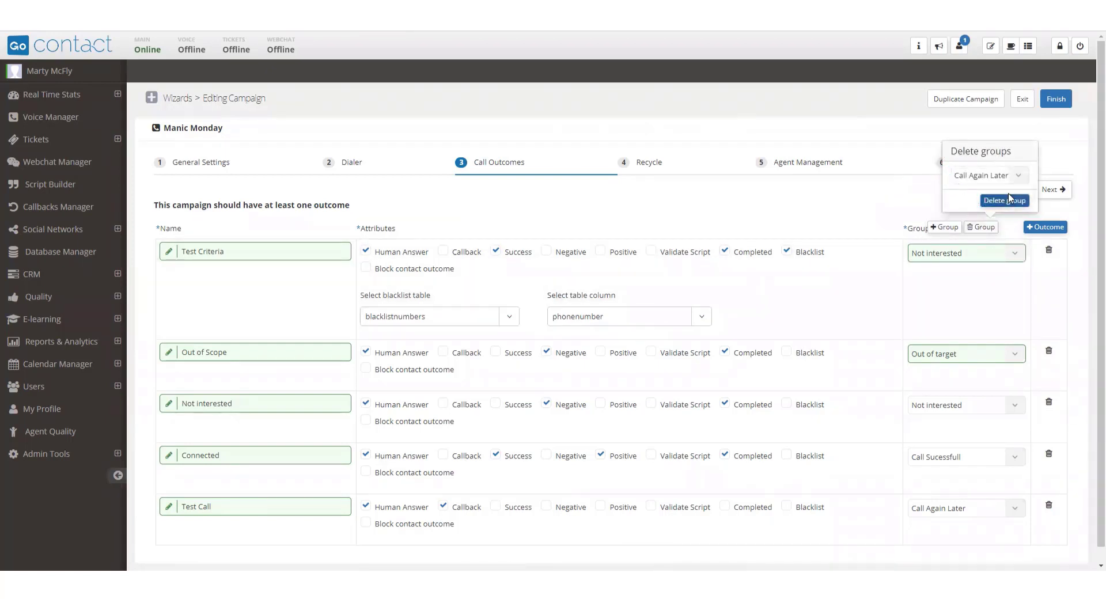
pyautogui.click(1020, 177)
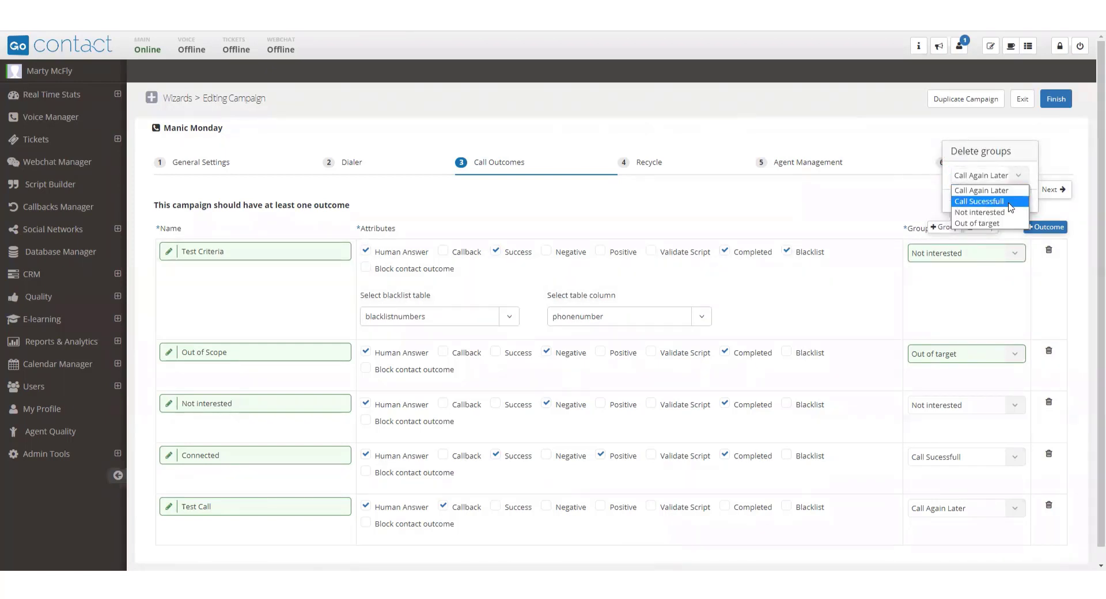
pyautogui.click(905, 207)
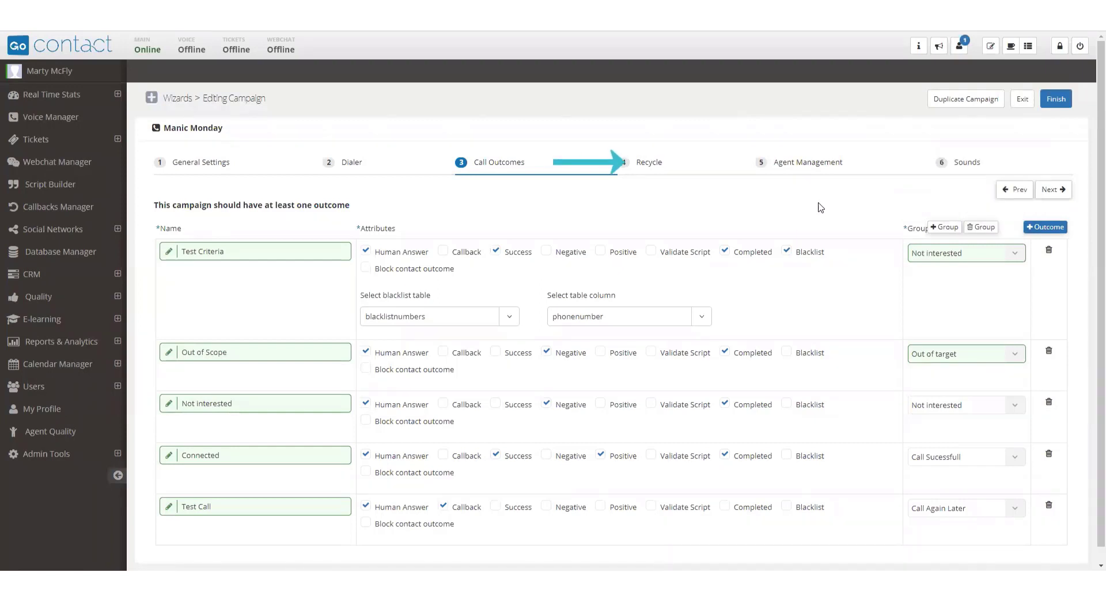
# - Add two rules in the campaign's Recycle settings, one for the Disconnected outcome and one for Voicemail
pyautogui.click(647, 166)
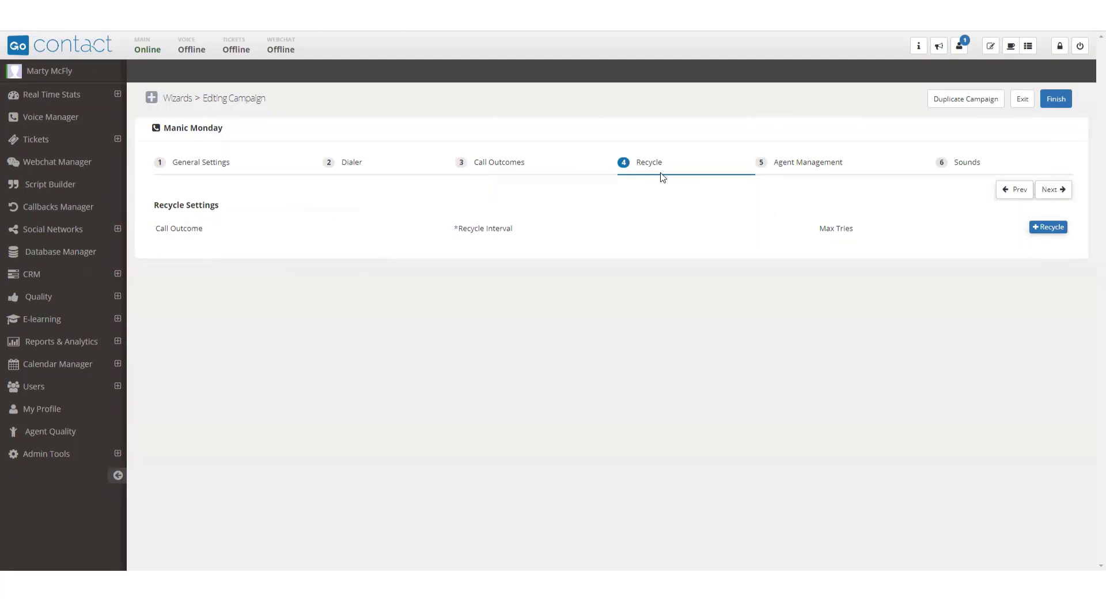
pyautogui.click(1040, 229)
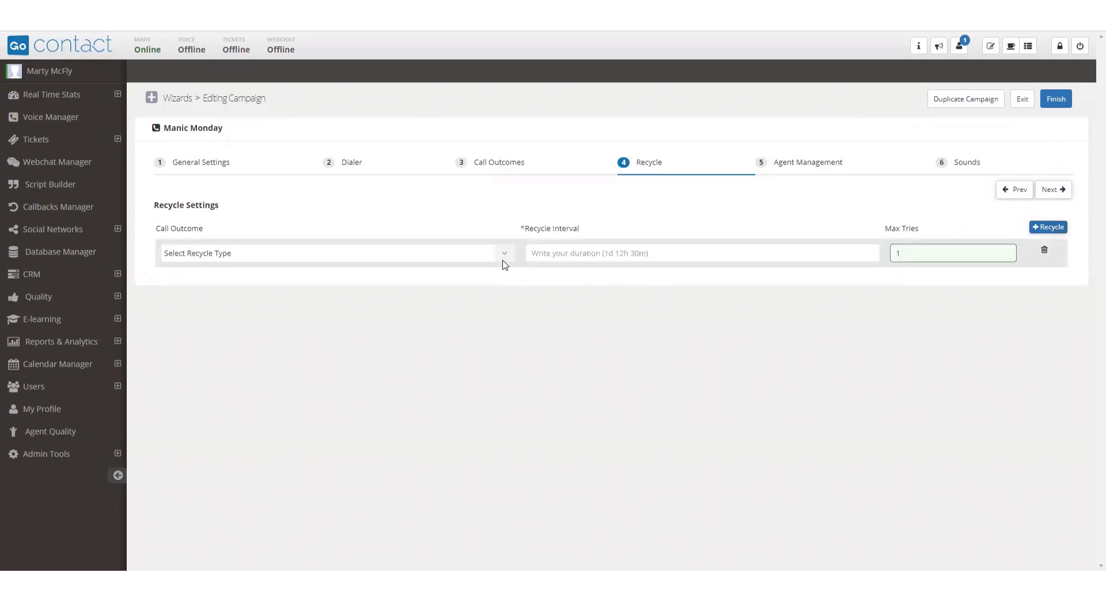
pyautogui.click(504, 263)
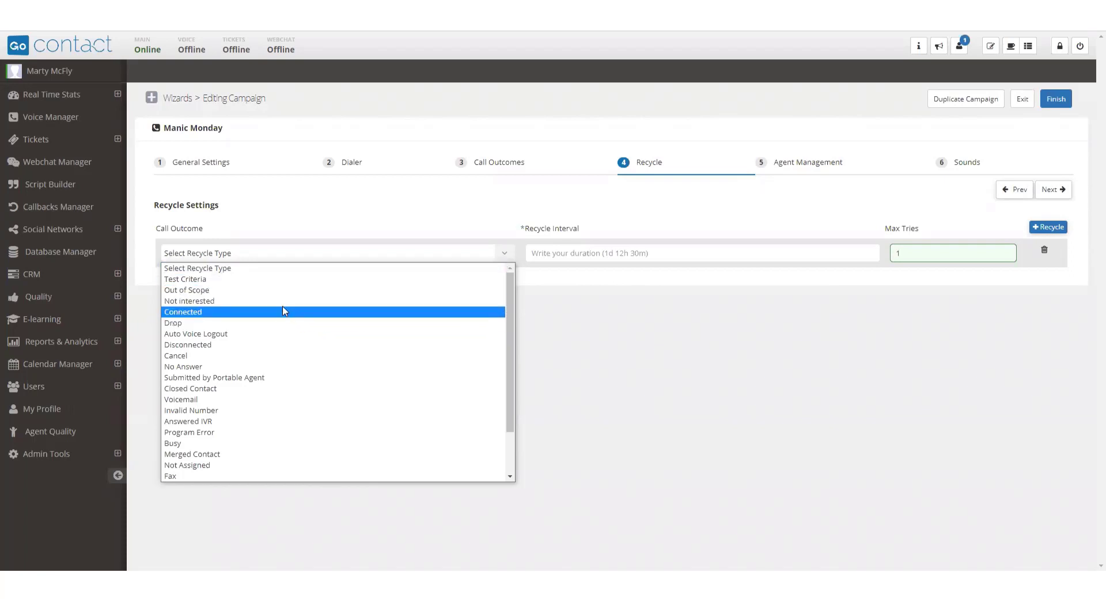
pyautogui.click(286, 345)
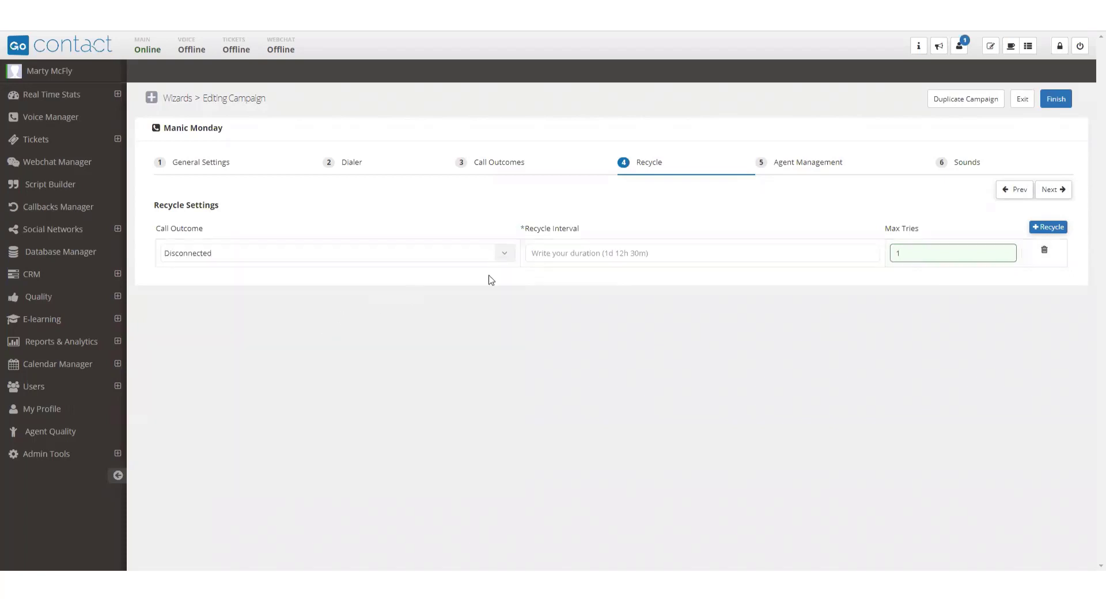
pyautogui.click(1049, 227)
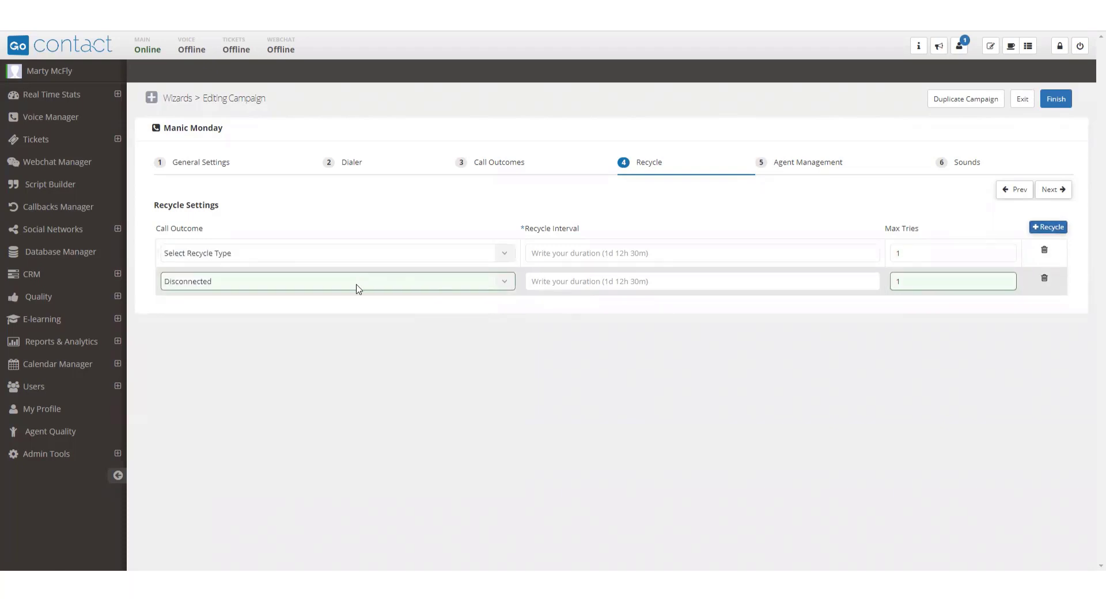
pyautogui.click(357, 288)
pyautogui.click(326, 255)
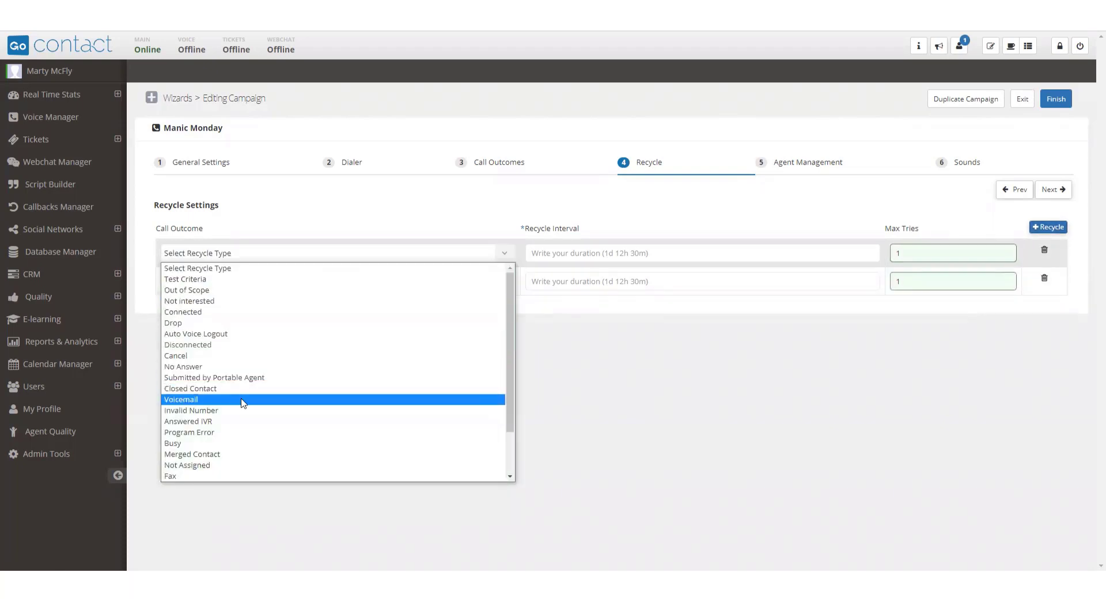
pyautogui.click(242, 400)
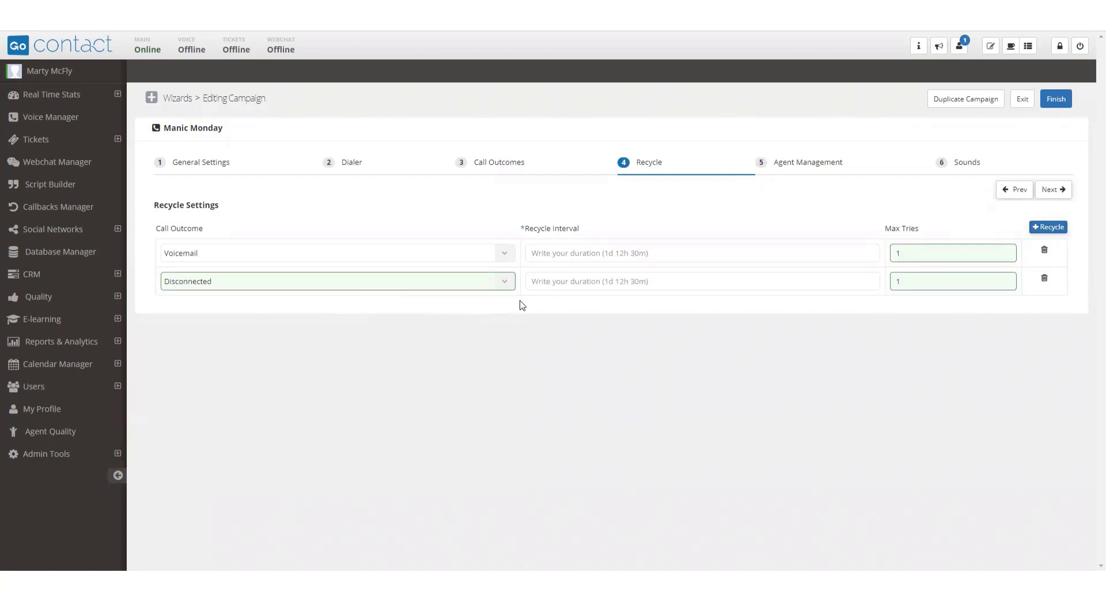
# - Set the recycle interval to 1d for Voicemail and 6h for Disconnected
pyautogui.click(562, 255)
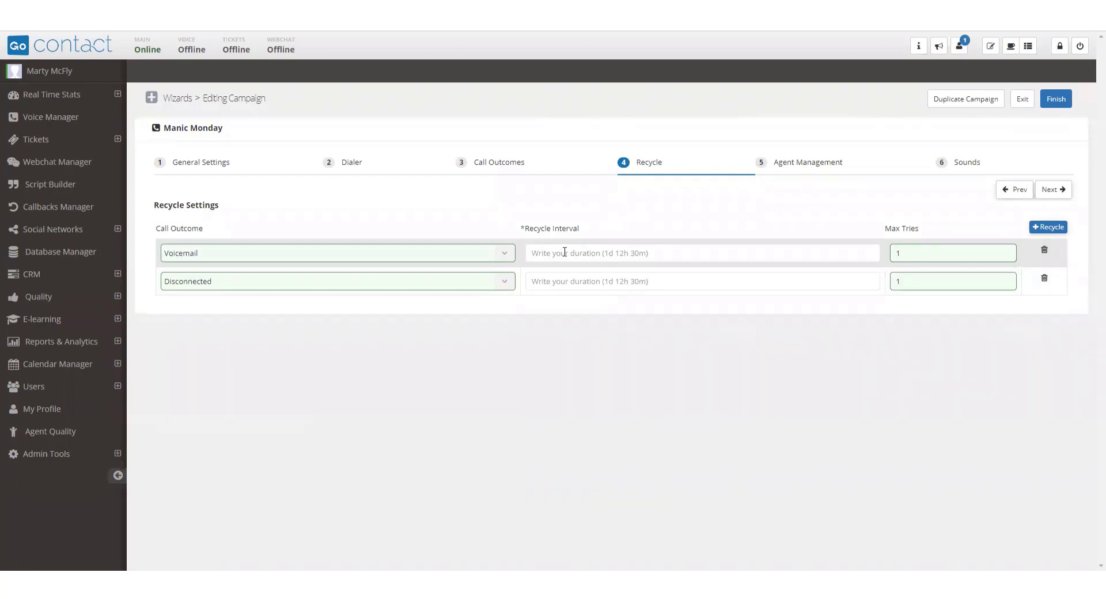
pyautogui.write('1d')
pyautogui.click(562, 279)
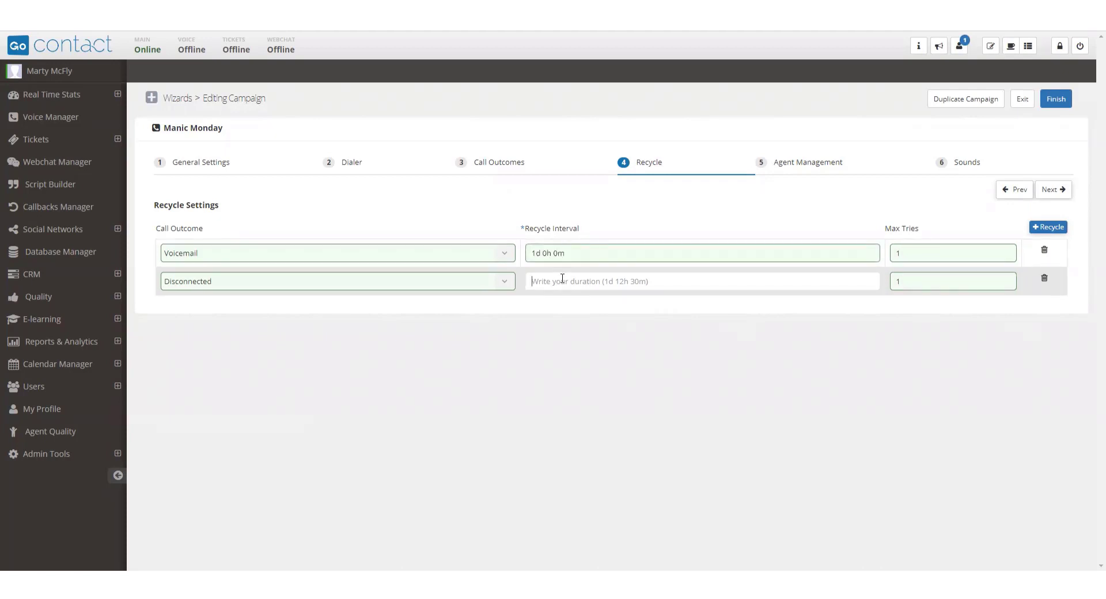
pyautogui.write('6h')
# - Set the maximum tries to 10 for Voicemail and 15 for Disconnected, and delete the Disconnected recycle rule
pyautogui.click(914, 254)
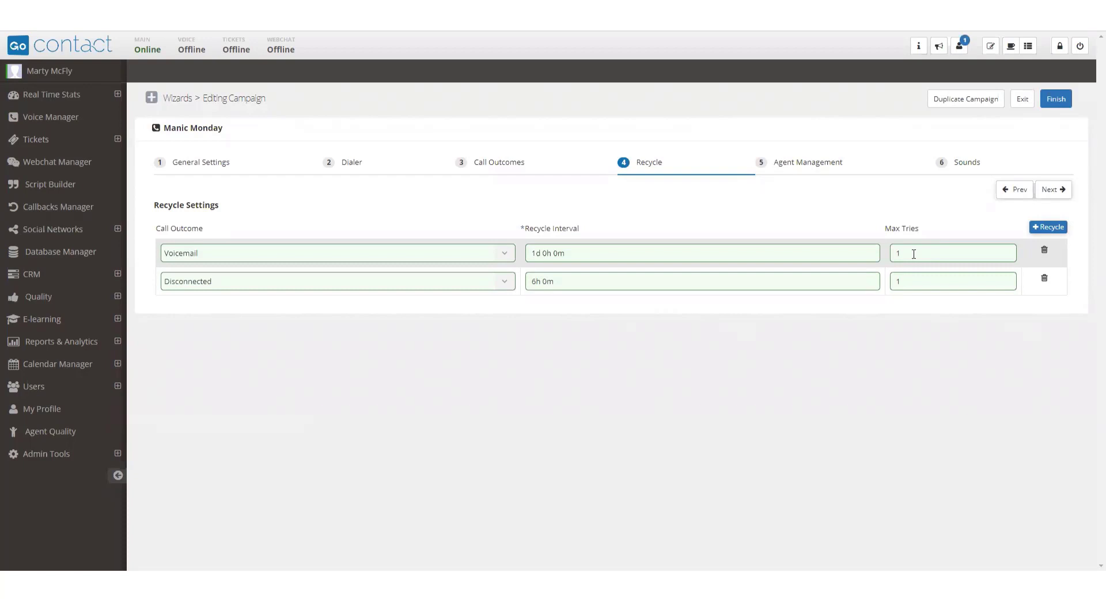
pyautogui.write('0')
pyautogui.click(916, 282)
pyautogui.write('5')
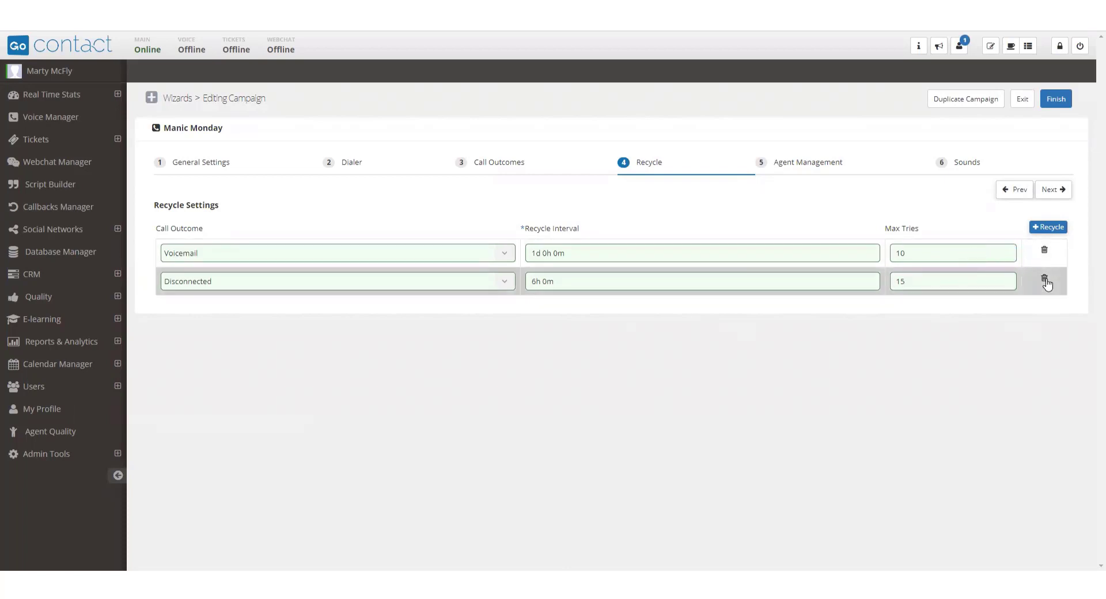
pyautogui.click(1045, 280)
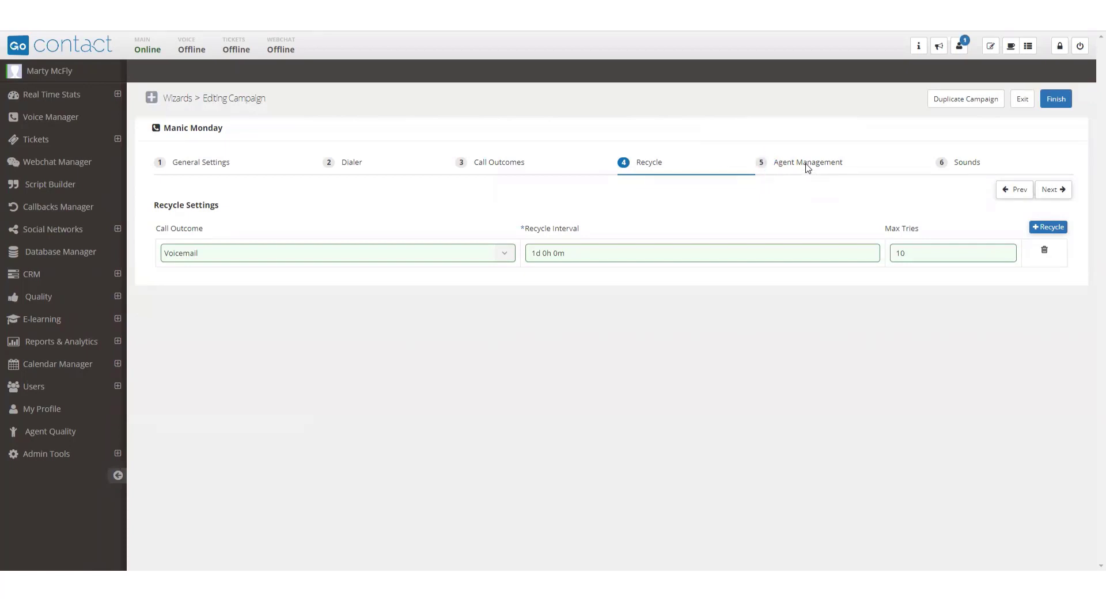
# - Add the Training and Development users filtered by "tra" to the campaign's agents, and remove one of them again
pyautogui.click(806, 165)
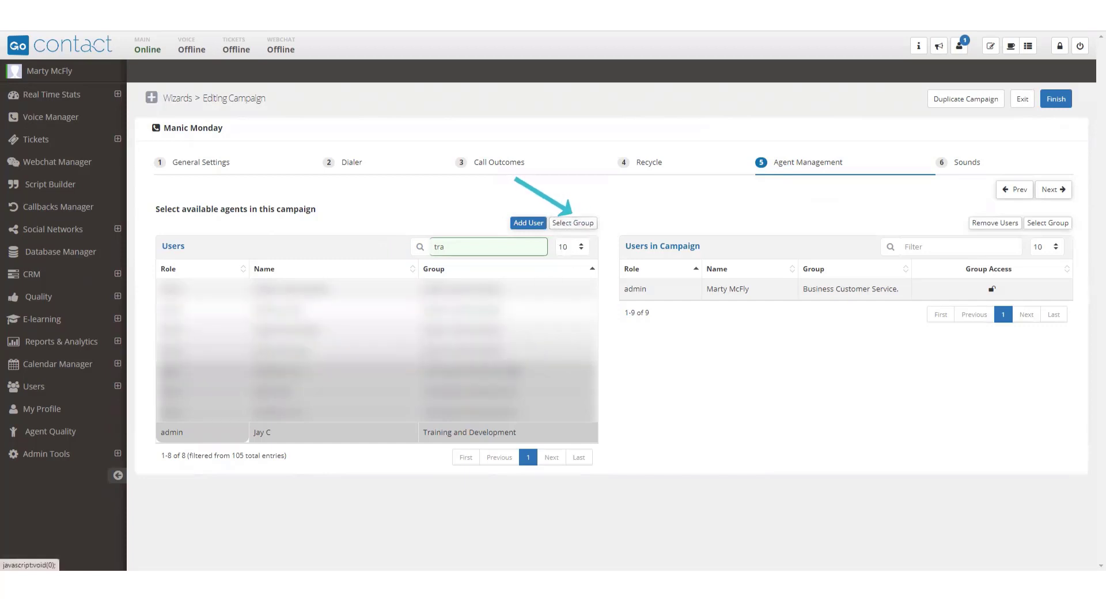
pyautogui.click(524, 225)
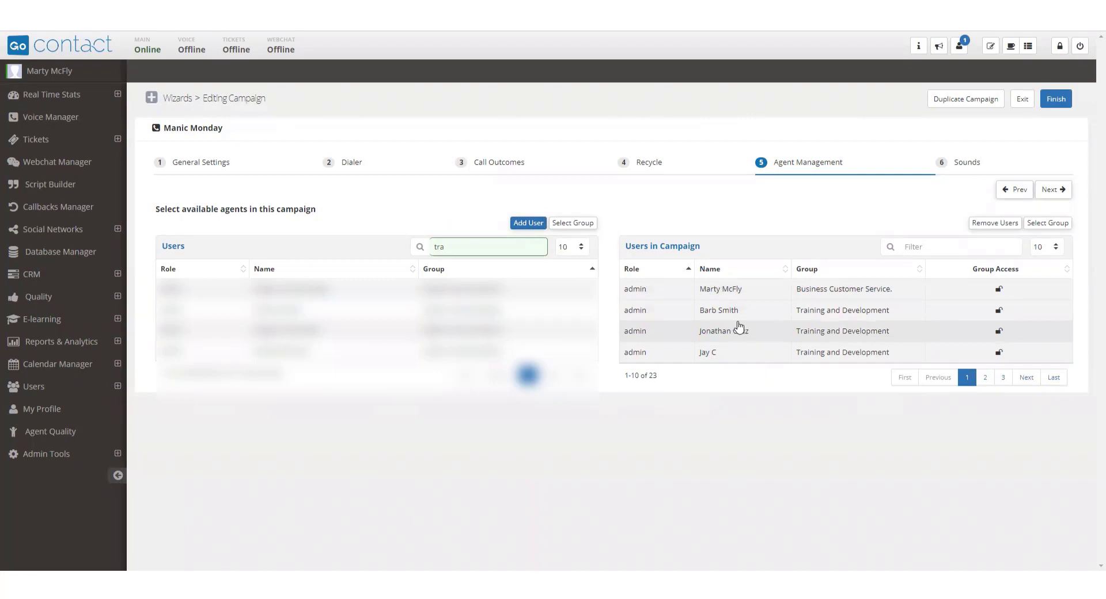
pyautogui.click(631, 339)
pyautogui.click(984, 228)
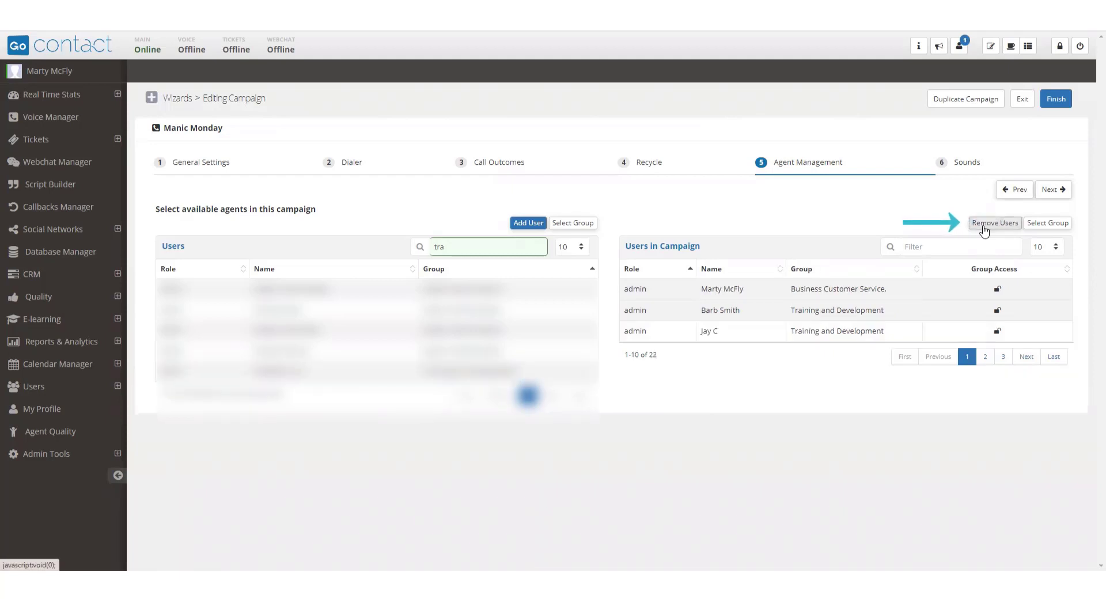
# - Select the whole group of a Training and Development user among the campaign users and remove its members from the campaign
pyautogui.click(634, 311)
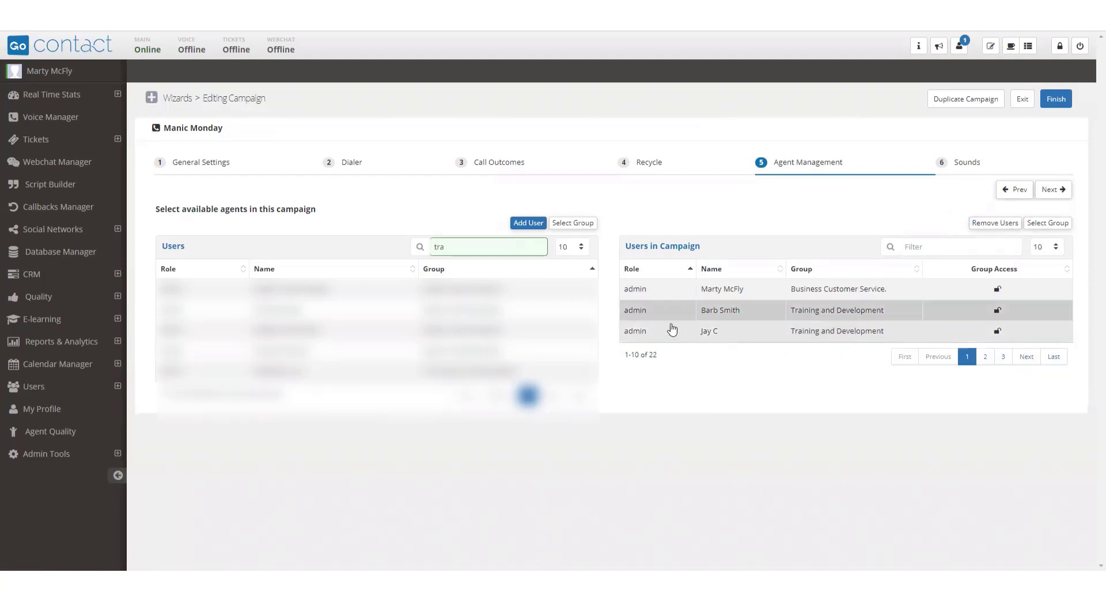
pyautogui.click(663, 316)
pyautogui.click(810, 317)
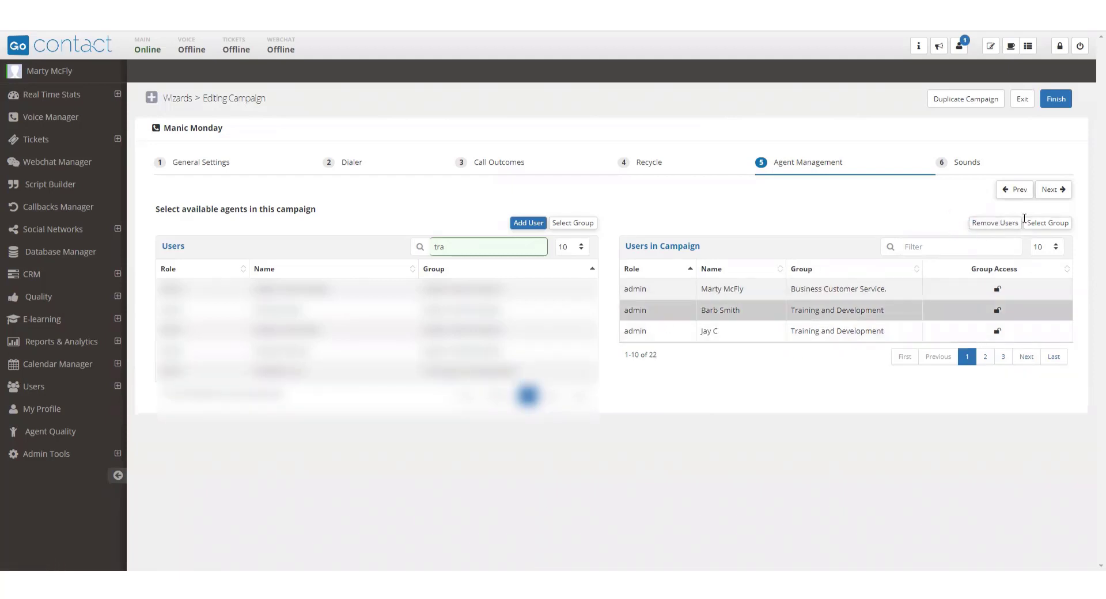
pyautogui.click(1044, 227)
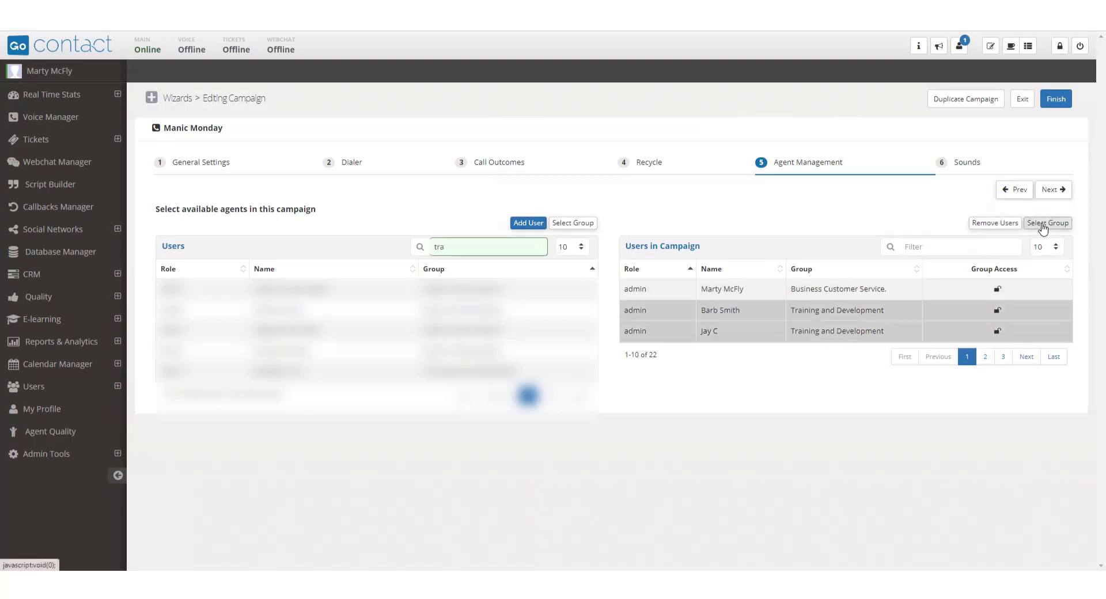
pyautogui.click(1008, 226)
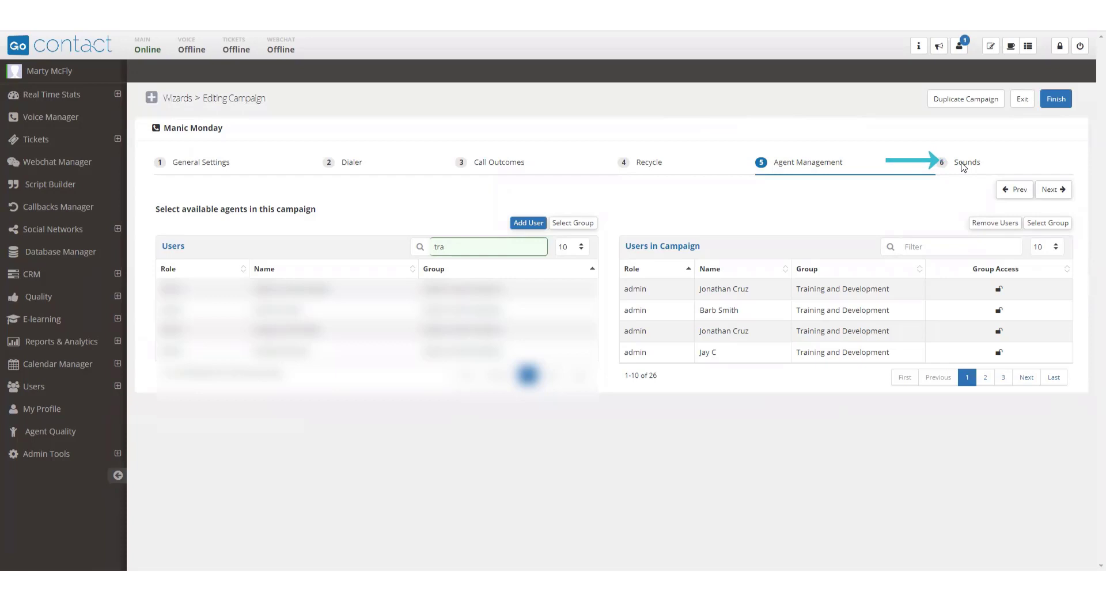
# - Review the campaign's Sounds settings: the reset language choices and the Audio Manager's upload and Create TTS audio options for hold music
pyautogui.click(964, 166)
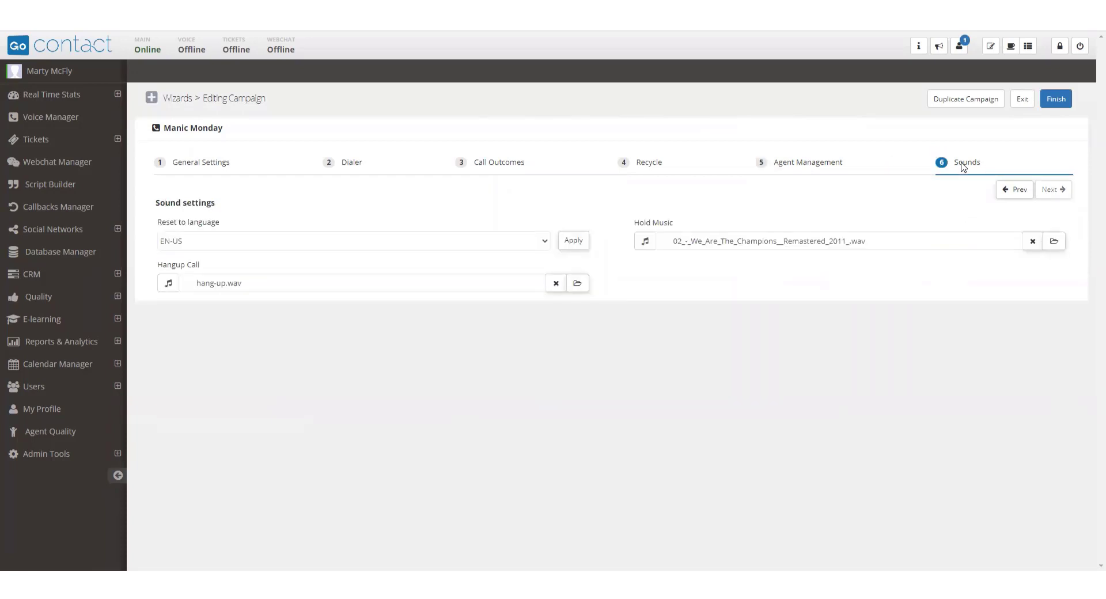
pyautogui.click(543, 242)
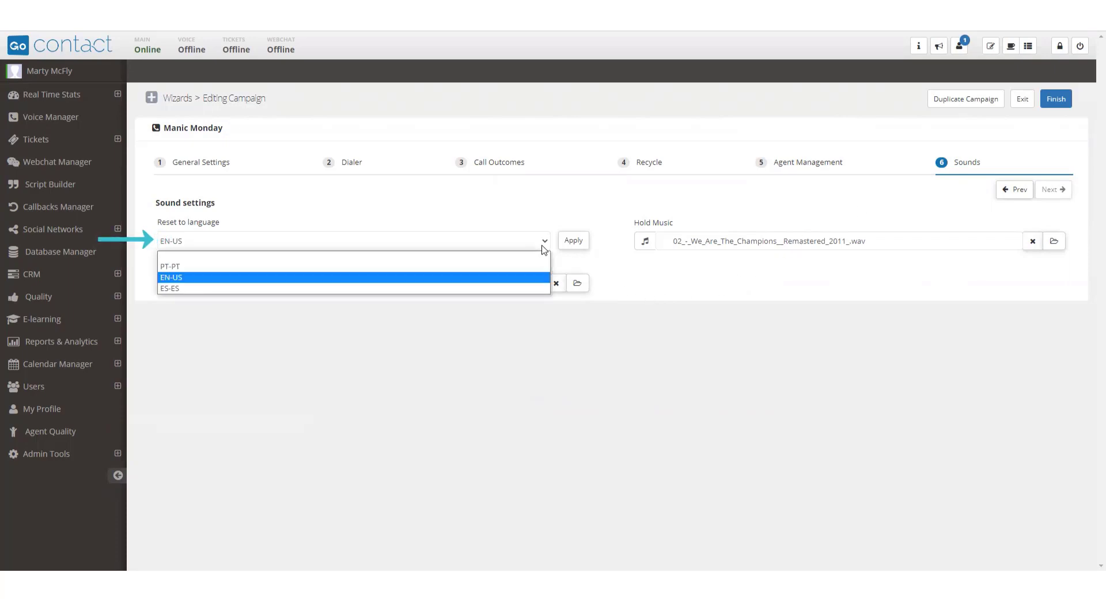
pyautogui.click(543, 249)
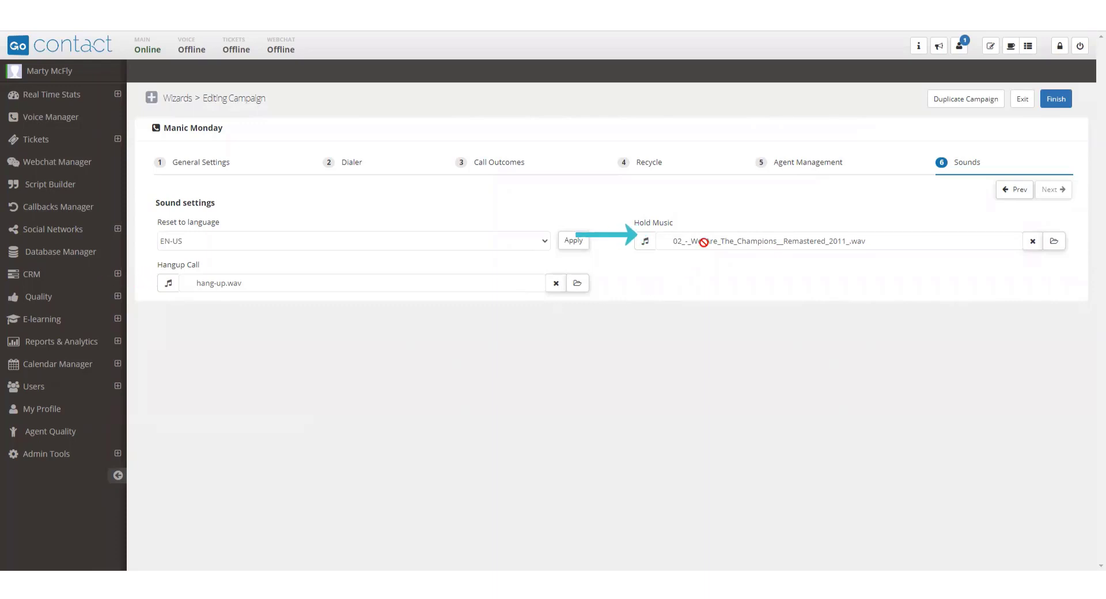
pyautogui.click(1054, 242)
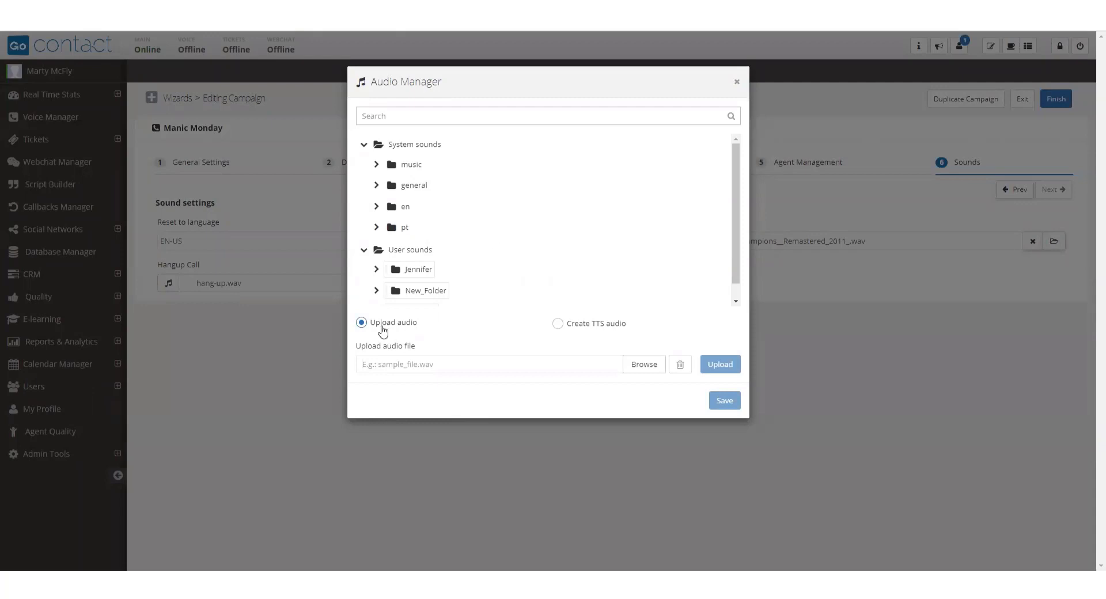
pyautogui.click(559, 324)
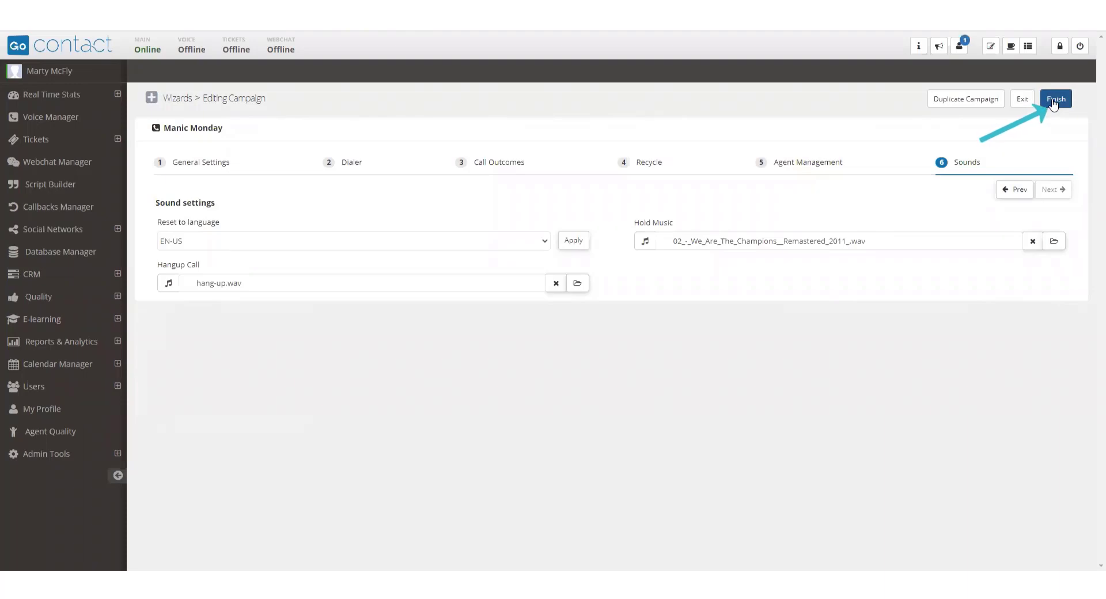
# - Bring up the confirmation for finishing the Manic Monday campaign and cancel it without submitting
pyautogui.click(1055, 100)
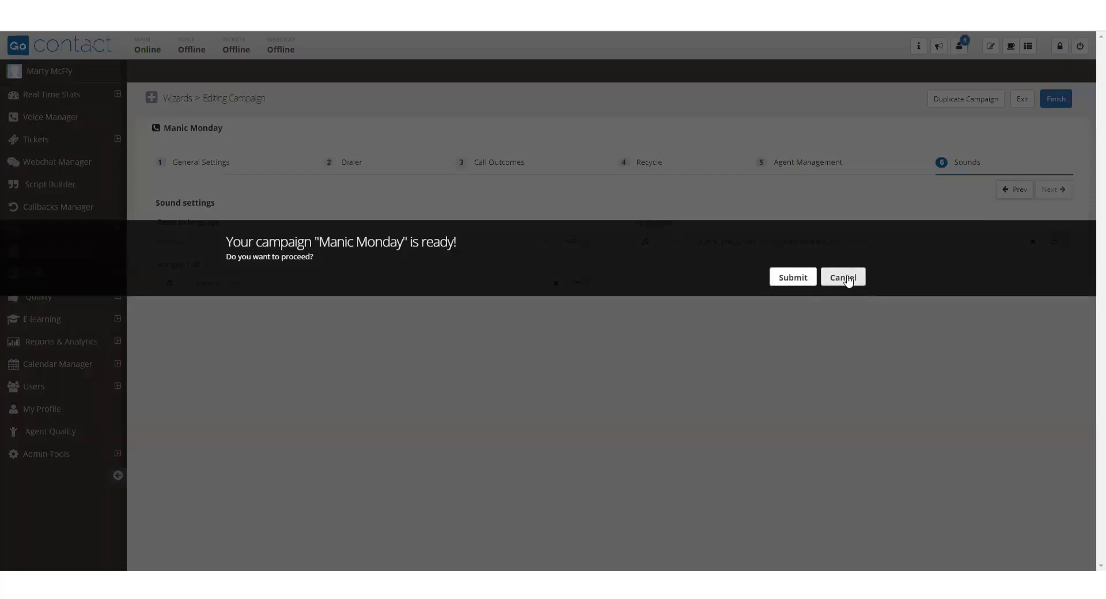
pyautogui.click(845, 279)
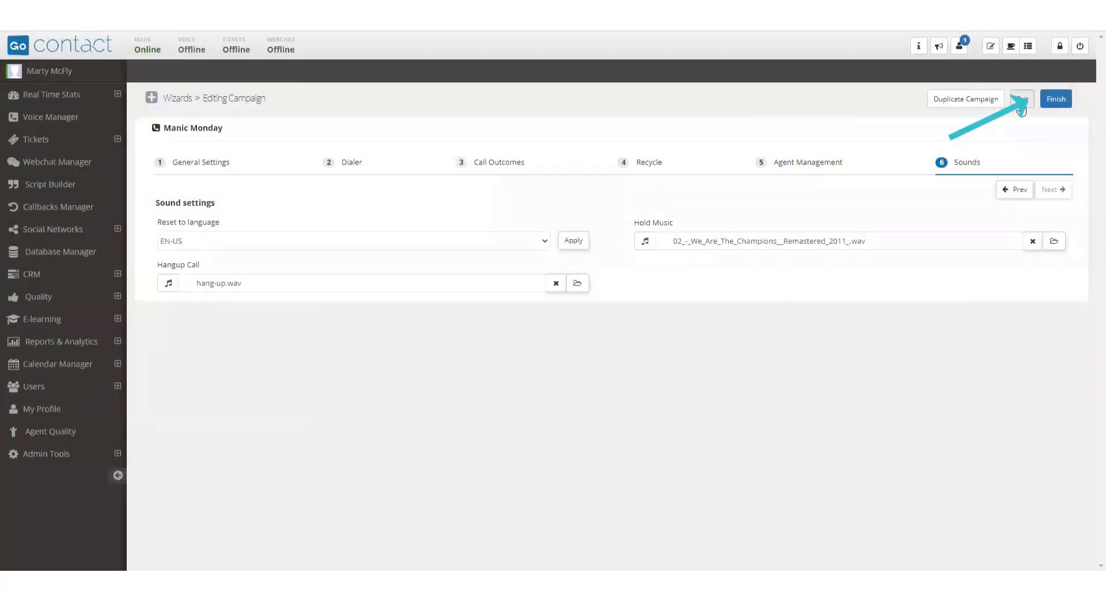